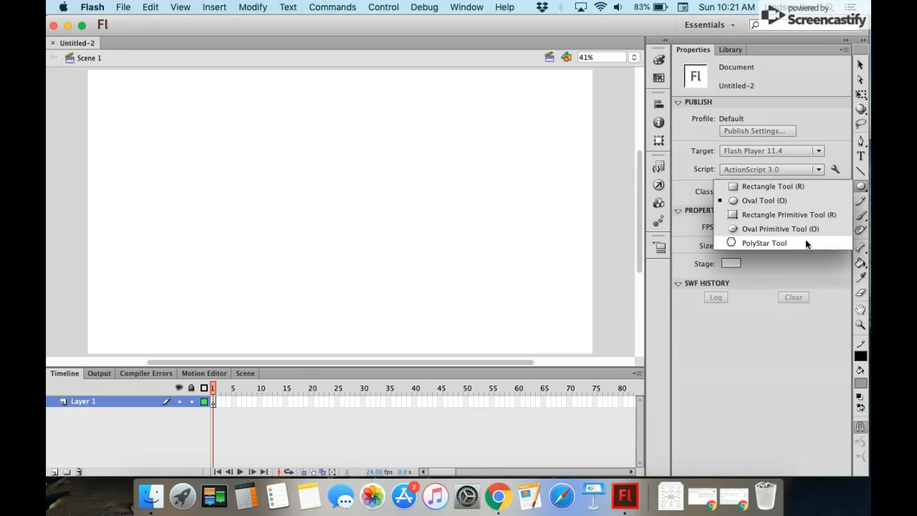
Step: Draw a perfect circle about 196 px in diameter with the Oval tool in the stage's upper-left corner
left_click(793, 201)
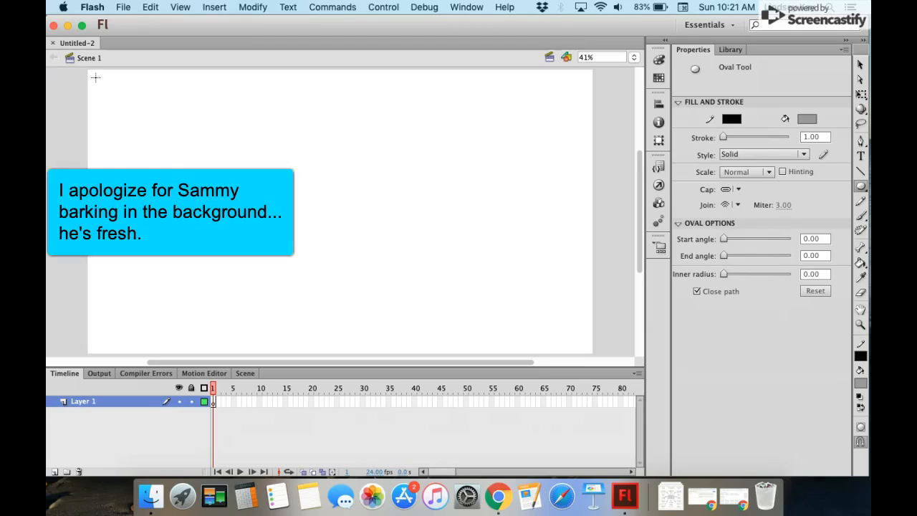
left_click_drag(96, 74, 114, 126)
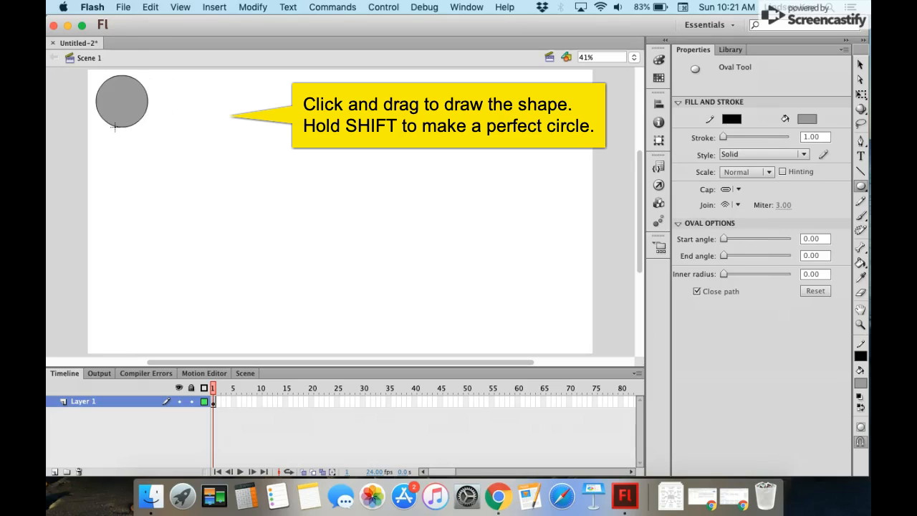
Step: Convert the whole circle, fill and outline, to a Graphic symbol named ball
left_click(860, 68)
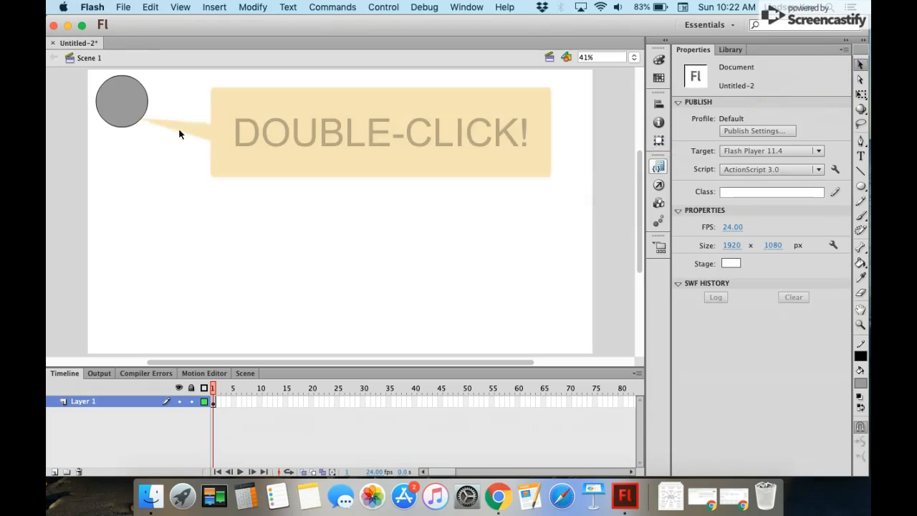
double_click(129, 111)
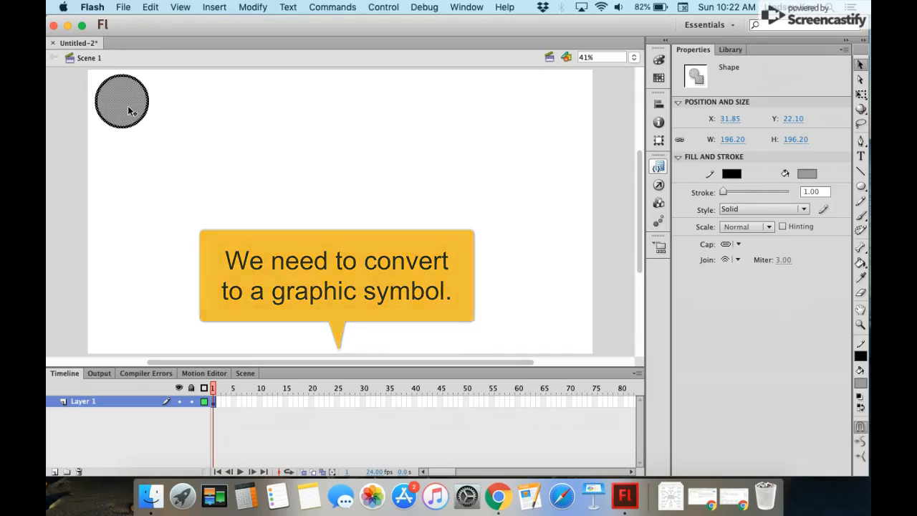
left_click(252, 8)
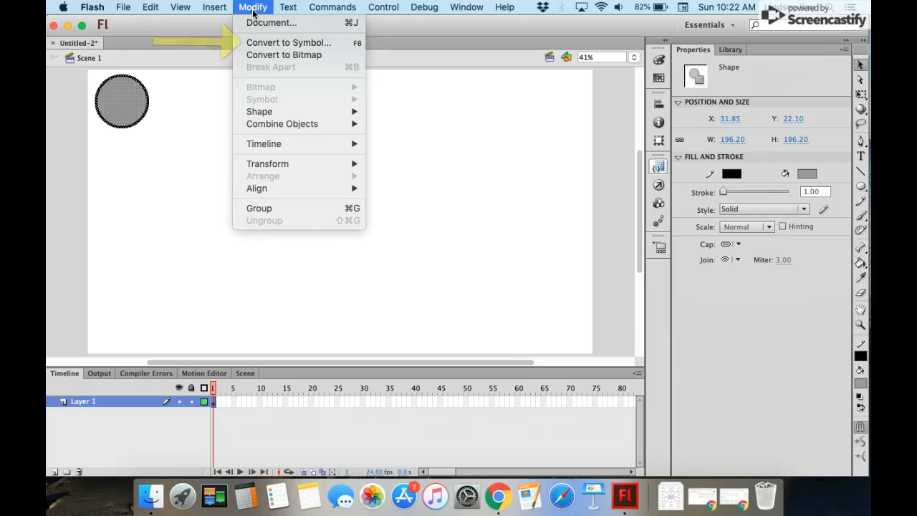
left_click(275, 44)
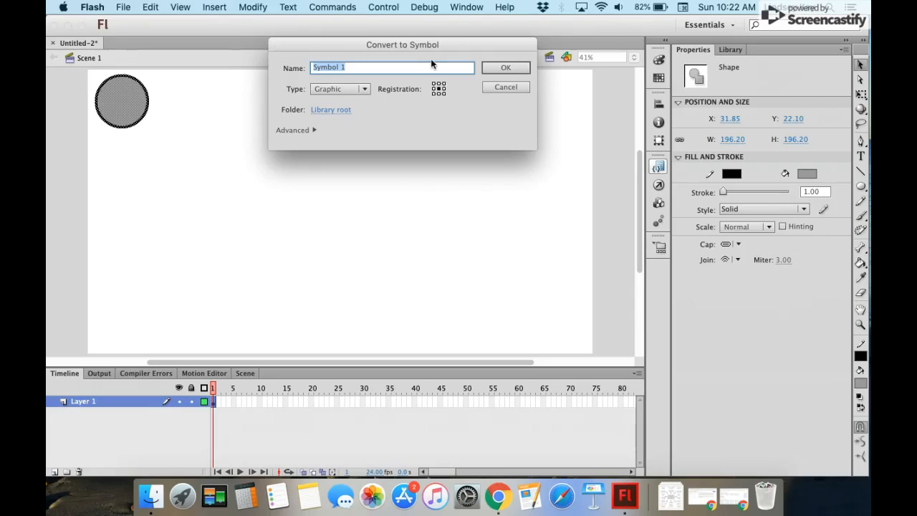
type("ball")
left_click(364, 90)
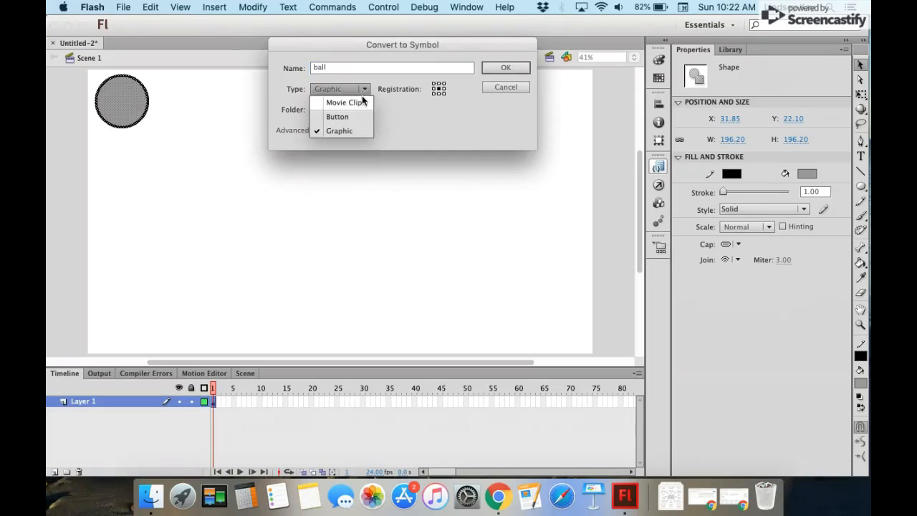
left_click(354, 131)
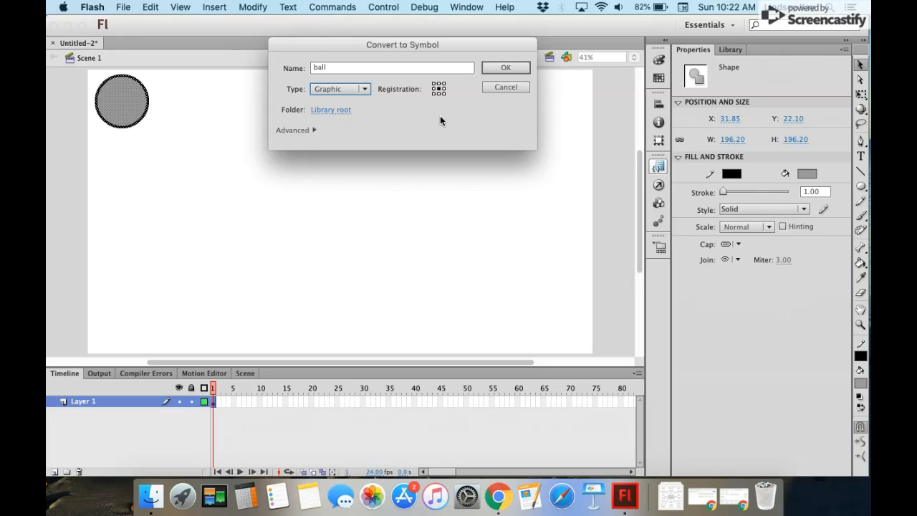
left_click(521, 70)
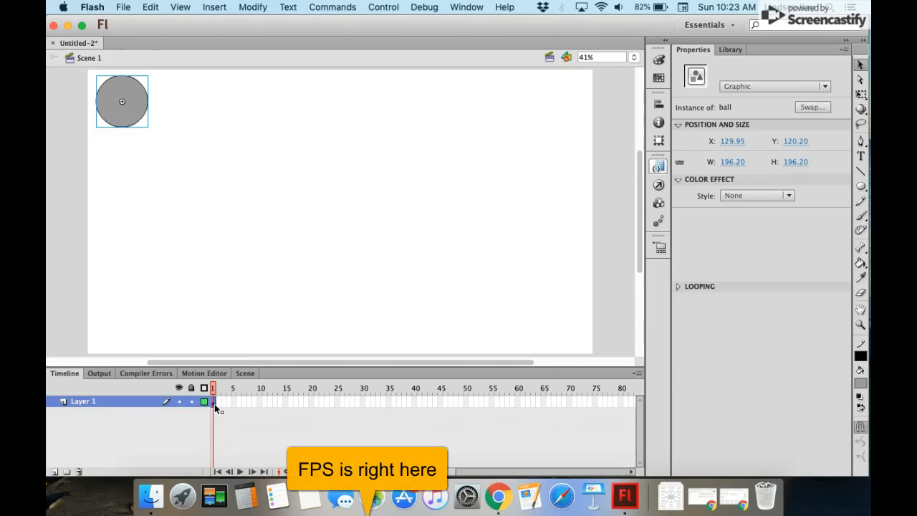
Step: Insert a keyframe at frame 25 of Layer 1
left_click(336, 402)
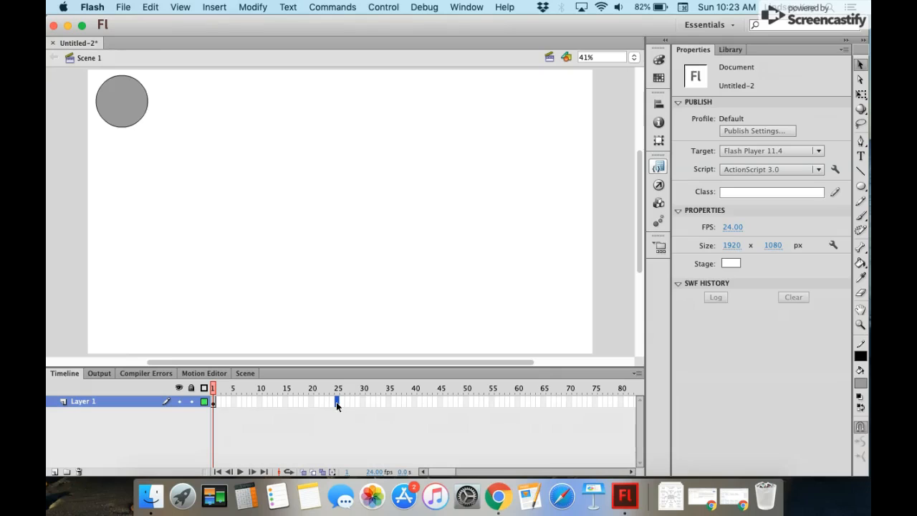
right_click(336, 402)
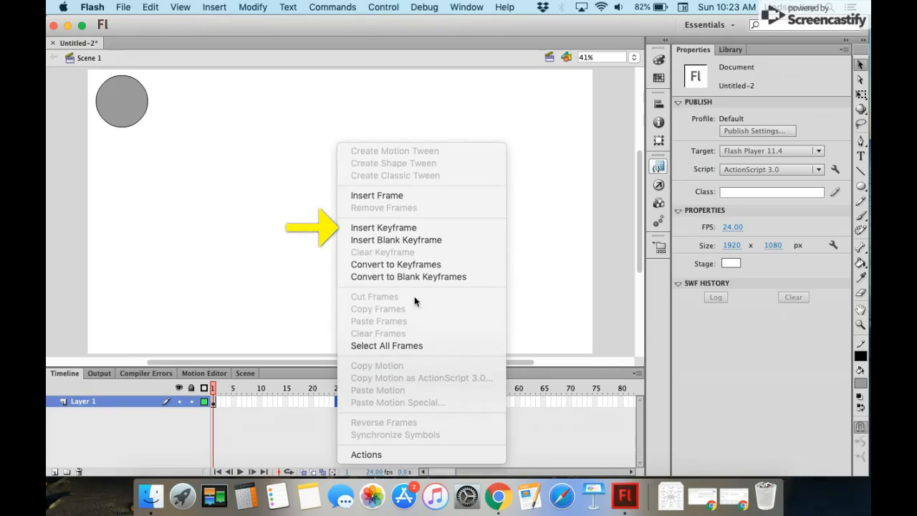
left_click(437, 228)
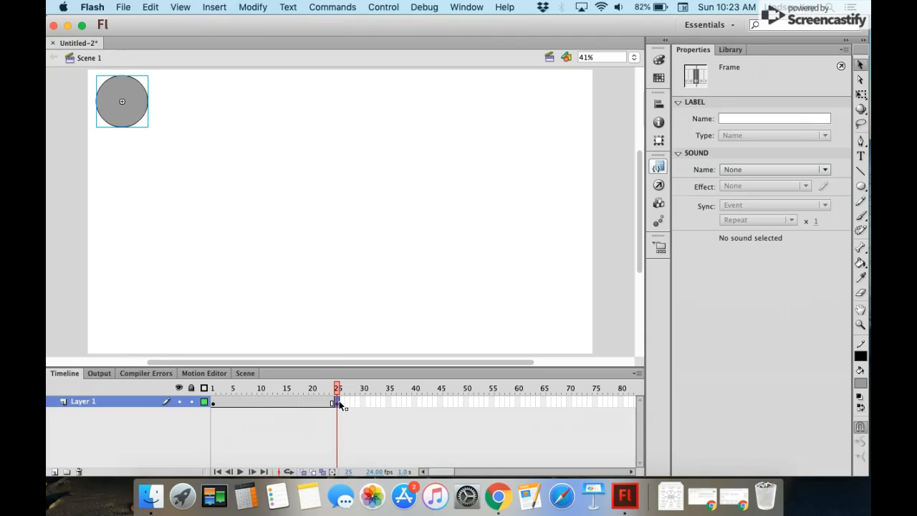
Step: Insert a keyframe at frame 13 of Layer 1, midway through the animation
left_click(271, 402)
left_click(274, 400)
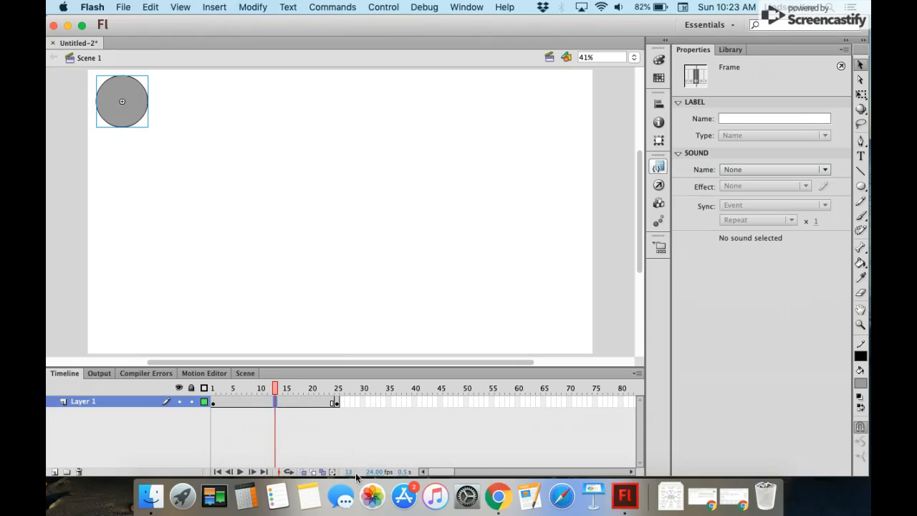
right_click(276, 408)
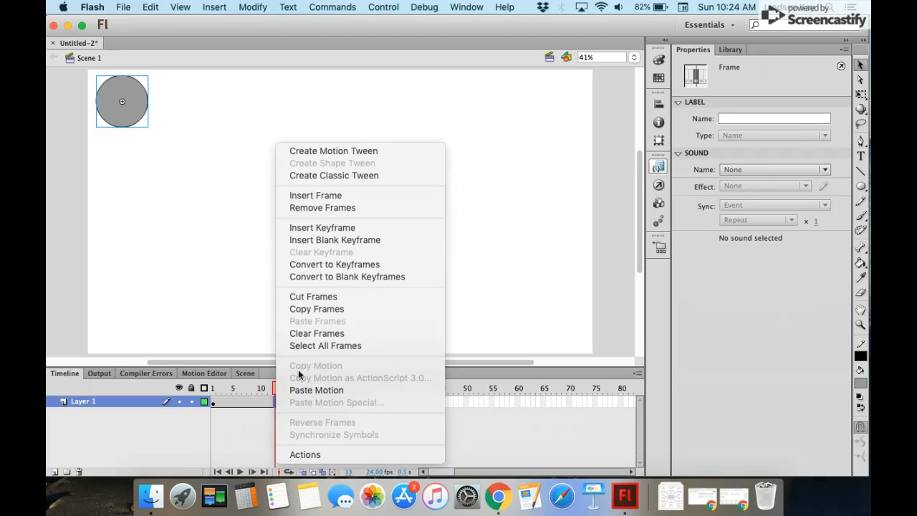
left_click(352, 230)
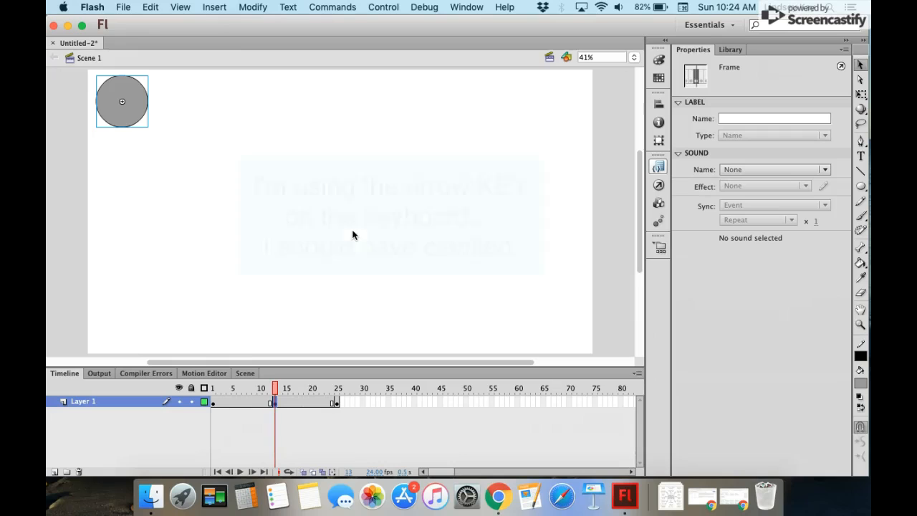
Step: Move the ball at frame 13 straight down to the bottom edge of the stage and deselect it
key("Down")
key("Down")
key("Down")
key("Down")
key("Down")
key("Down")
key("Down")
key("Down")
key("Down")
key("Down")
key("Down")
key("Down")
key("Down")
key("Down")
key("Down")
key("Down")
key("Down")
key("Down")
key("Down")
key("Down")
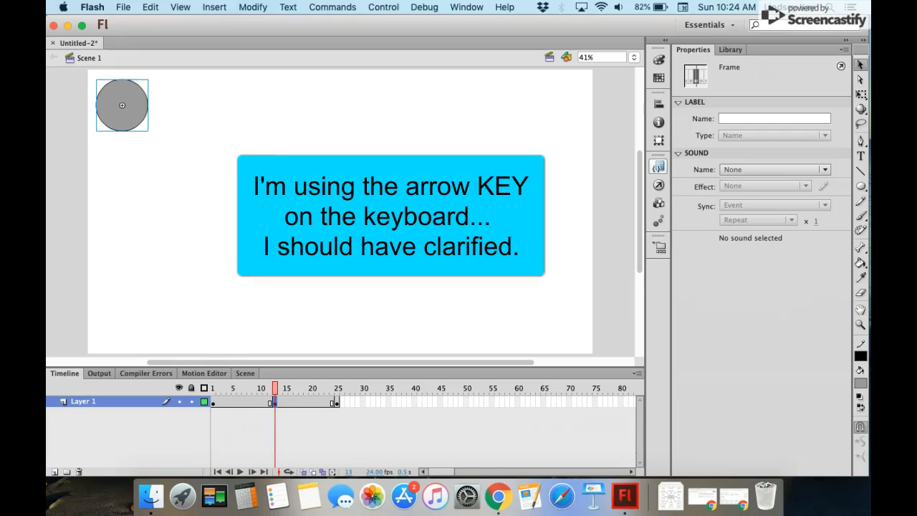
key("Down")
key("Down")
key("Down")
key("Down")
key("Down")
key("Down")
key("Down")
key("Down")
key("Down")
key("Down")
key("Down")
key("Down")
key("Down")
key("Down")
key("Down")
key("Down")
key("Down")
key("Down")
key("Down")
key("Down")
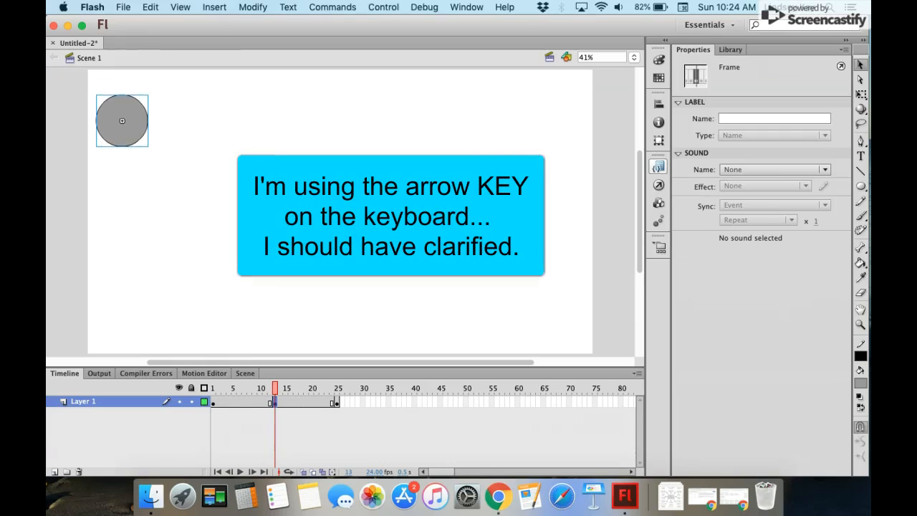
key("Down")
key("Down")
key("Down")
key("Down")
key("Down")
key("Down")
key("Down")
key("Down")
key("Down")
key("Down")
key("Down")
key("Down")
key("Down")
key("Down")
key("Down")
key("Down")
key("Down")
key("Down")
key("Down")
key("Down")
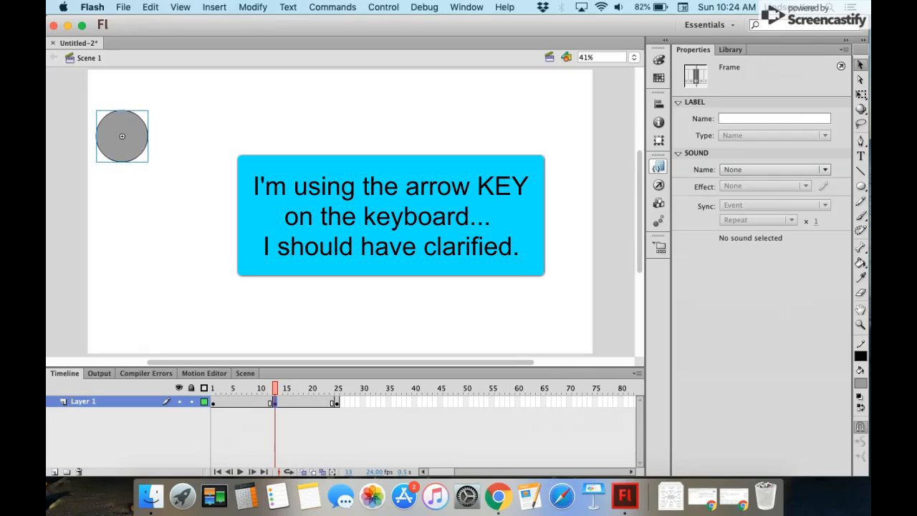
key("Down")
key("Down")
key("Down")
key("Down")
key("Down")
key("Down")
key("Down")
key("Down")
key("Down")
key("Down")
key("Down")
key("Down")
key("Down")
key("Down")
key("Down")
key("Down")
key("Down")
key("Down")
key("Down")
key("Down")
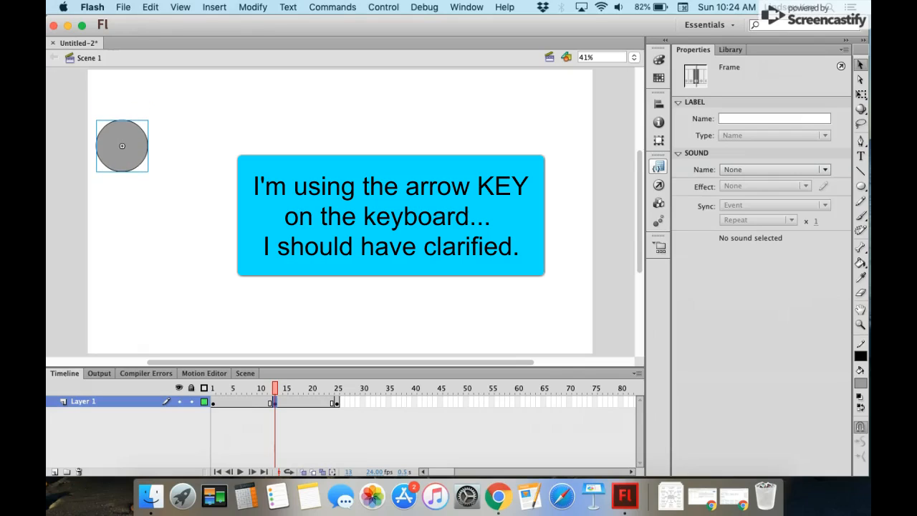
key("shift+Down")
key("shift+Down")
key("shift+Down")
key("shift+Down")
key("shift+Down")
key("shift+Down")
key("shift+Down")
key("shift+Down")
key("shift+Down")
key("shift+Down")
key("shift+Down")
key("shift+Down")
key("shift+Down")
key("shift+Down")
key("shift+Down")
key("shift+Down")
key("shift+Down")
key("shift+Down")
key("shift+Down")
key("shift+Down")
key("shift+Down")
key("shift+Down")
key("shift+Down")
key("shift+Down")
key("shift+Down")
key("shift+Down")
key("shift+Down")
key("shift+Down")
key("shift+Down")
key("shift+Down")
key("shift+Down")
key("shift+Down")
key("shift+Down")
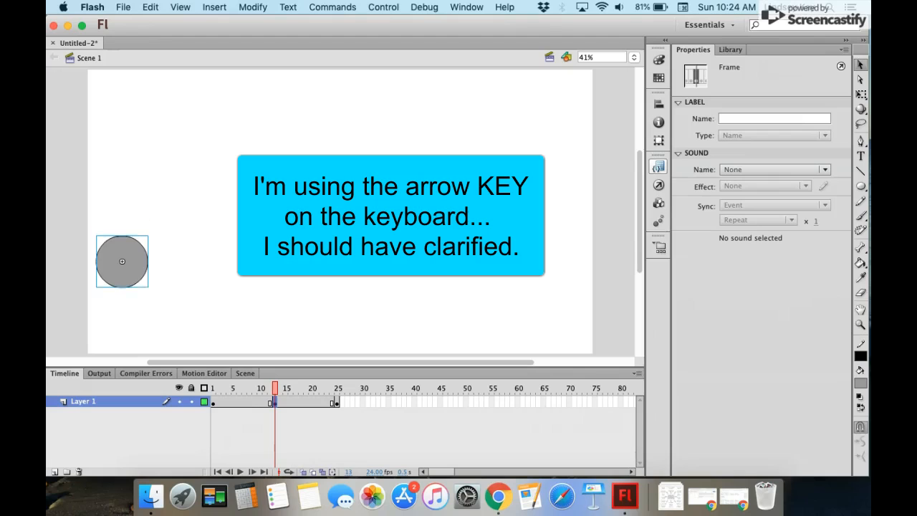
key("shift+Down")
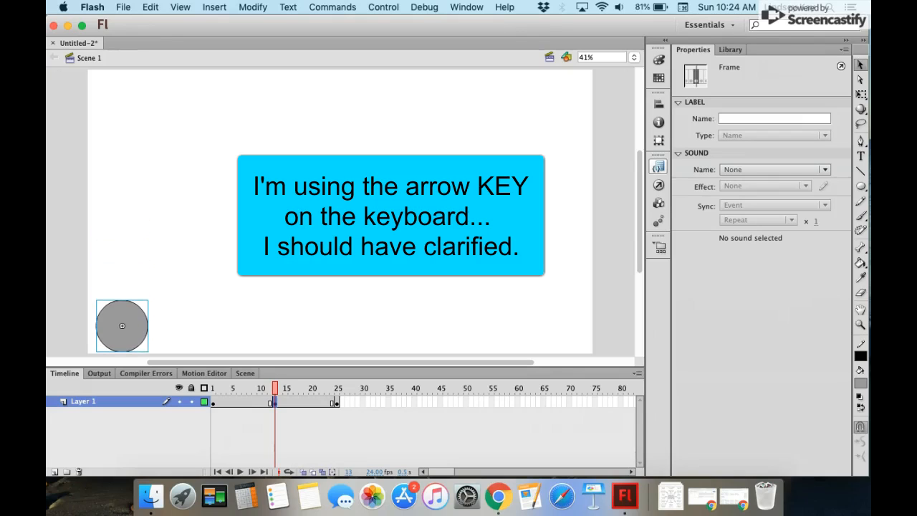
left_click(258, 425)
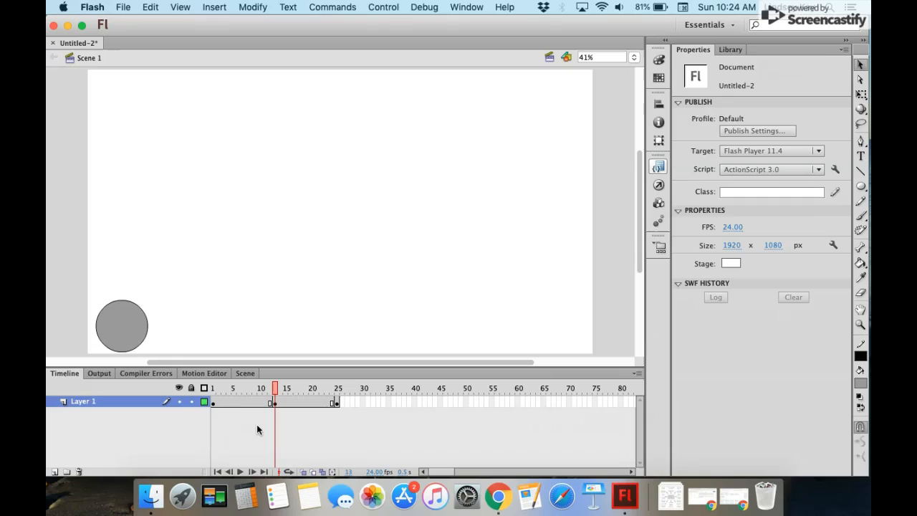
Step: Check the ball's position at keyframes 1, 13 and 25, and preview the motion by playing and scrubbing the timeline
left_click(214, 401)
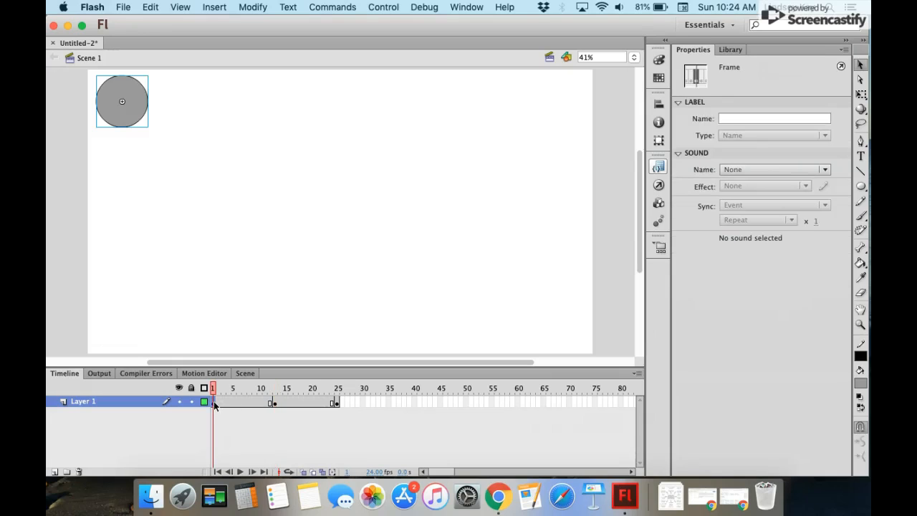
left_click(275, 403)
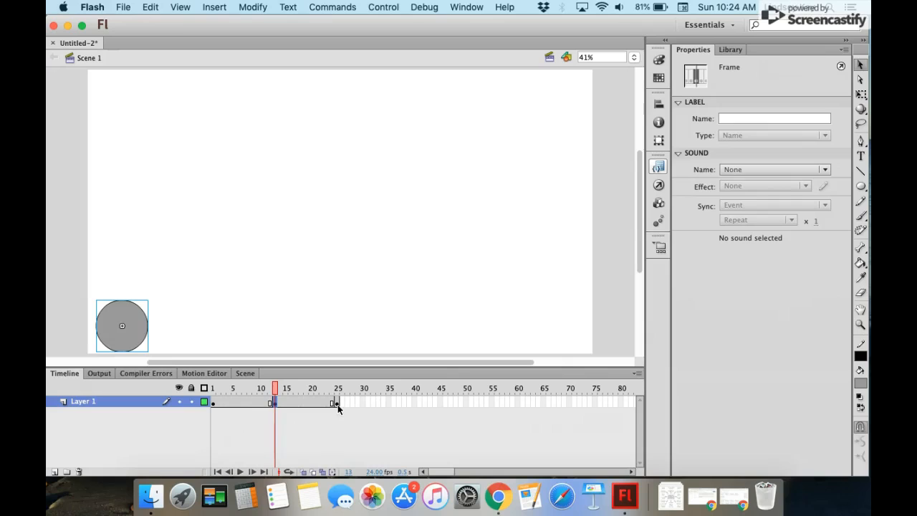
left_click(339, 406)
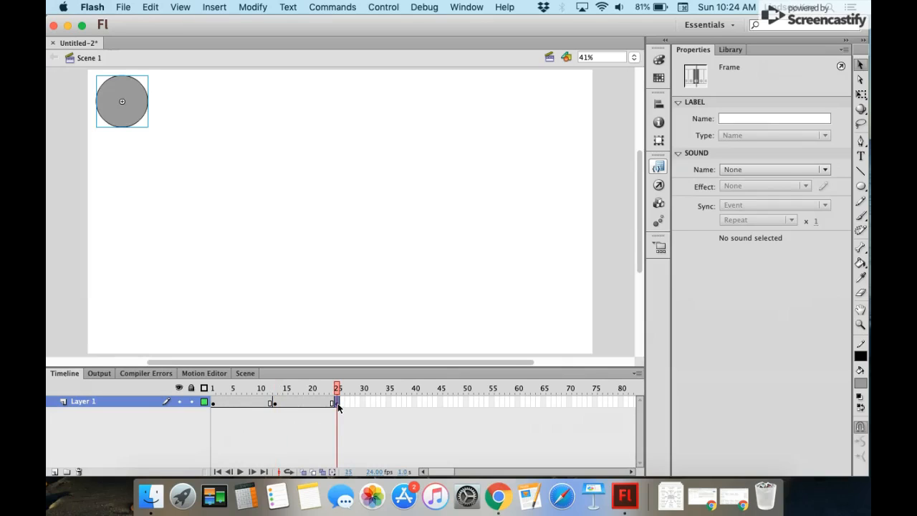
left_click(242, 471)
left_click(241, 471)
left_click_drag(337, 389, 242, 388)
left_click_drag(249, 387, 335, 391)
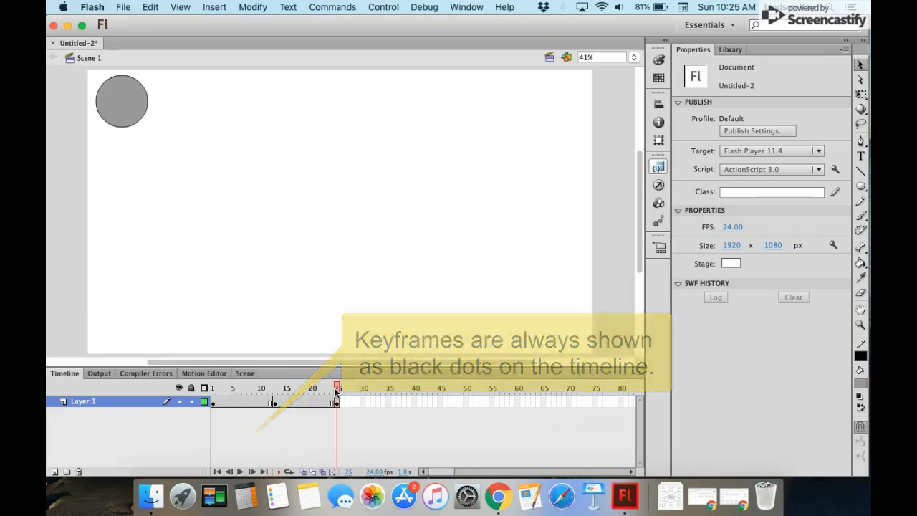
Step: Create a classic tween between the keyframes at frames 1 and 13, and scrub through the ball's fall
left_click(241, 401)
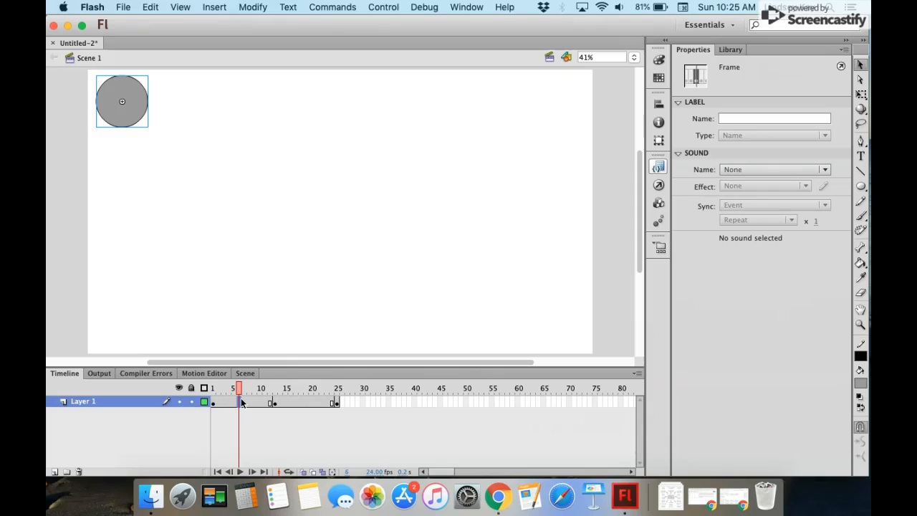
right_click(241, 402)
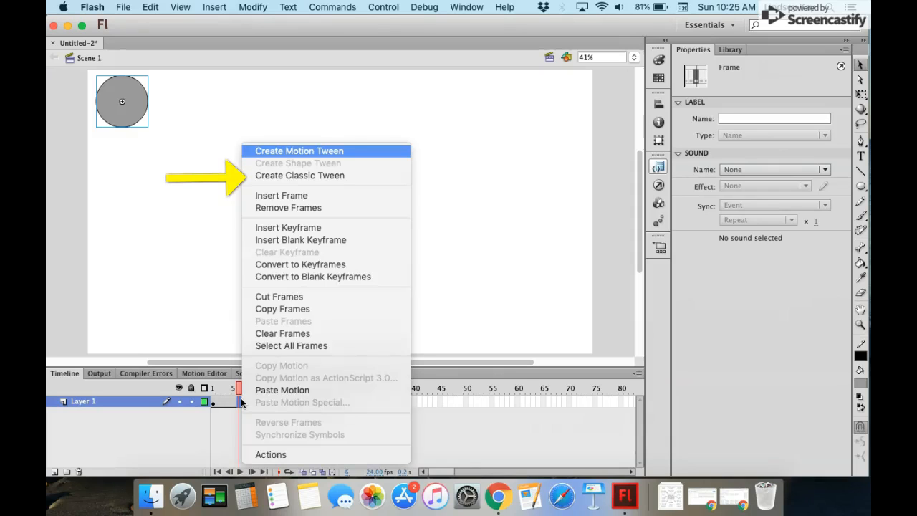
left_click(339, 179)
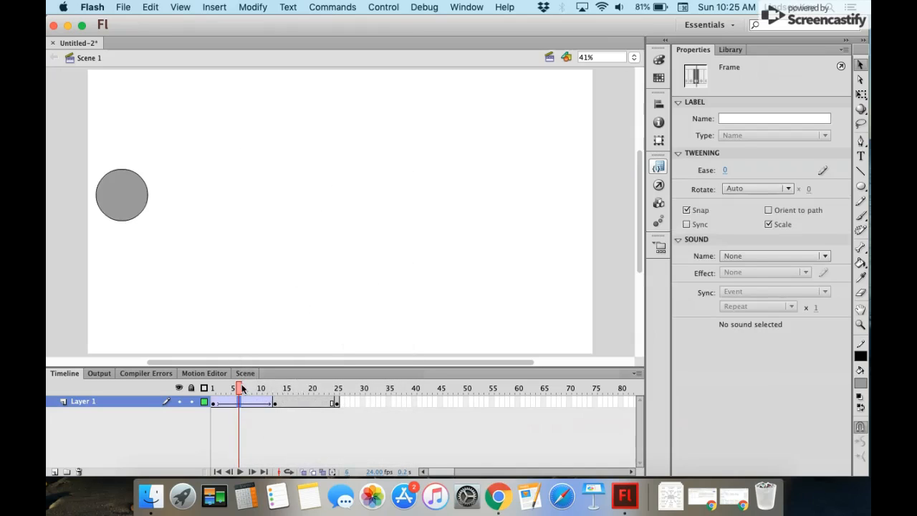
left_click_drag(241, 391, 273, 398)
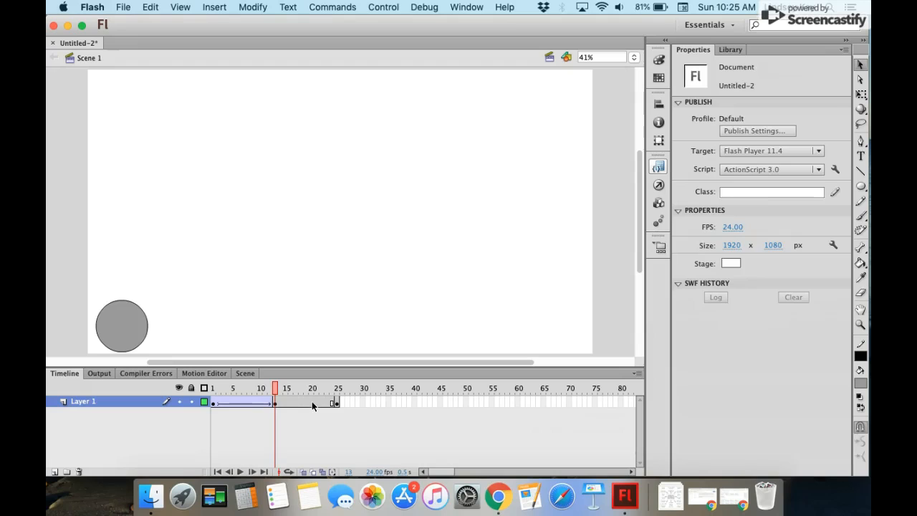
Step: Create a classic tween between the keyframes at frames 13 and 25 for the ball's rise
left_click(311, 403)
right_click(313, 405)
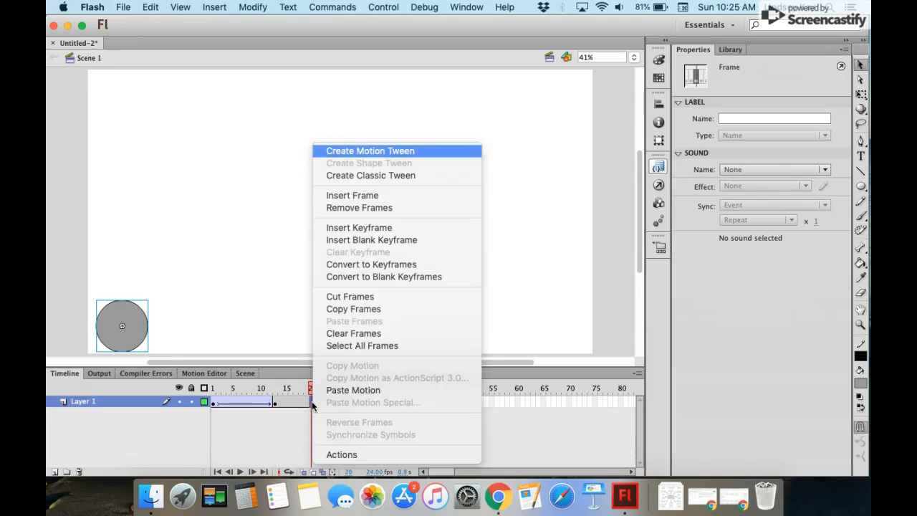
left_click(424, 178)
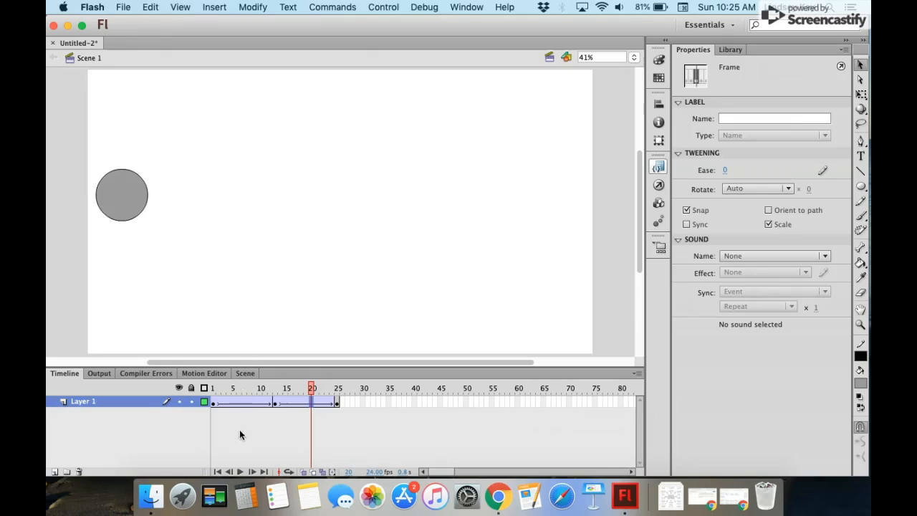
Step: Play the timeline several times to preview the ball's complete bounce
left_click(241, 472)
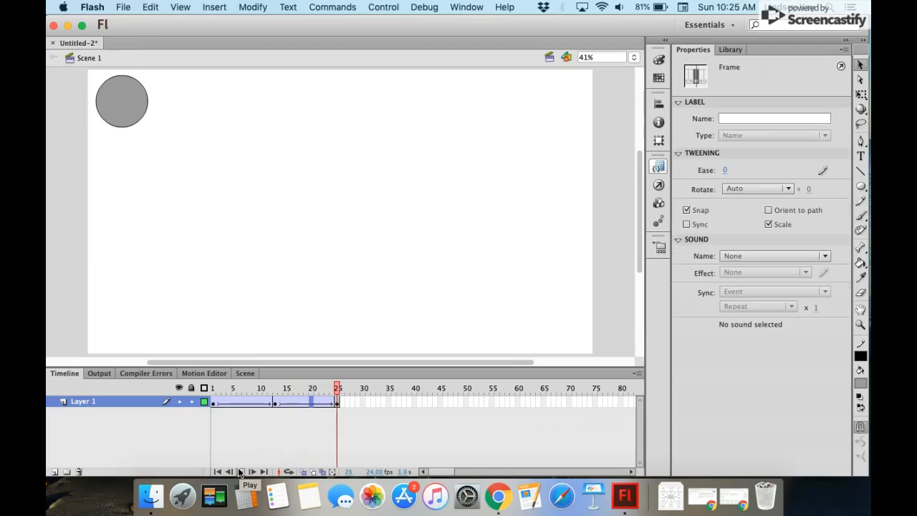
left_click(241, 472)
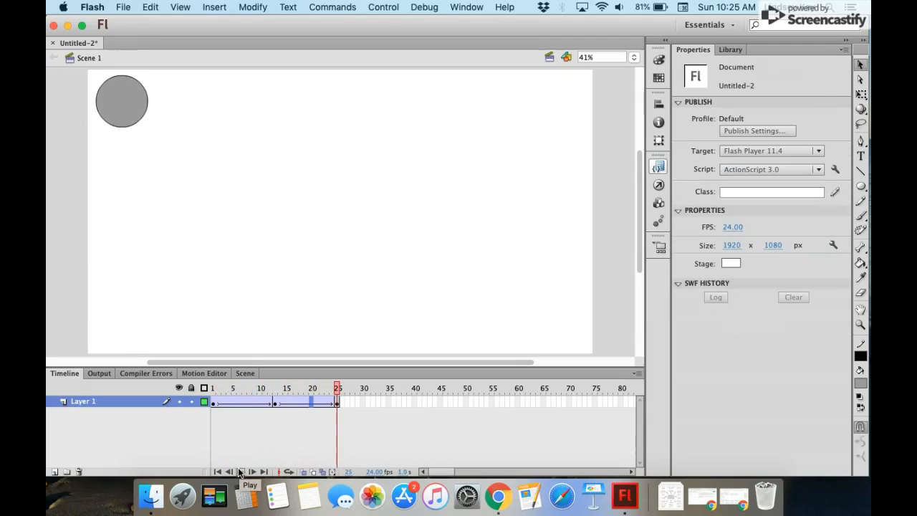
left_click(241, 471)
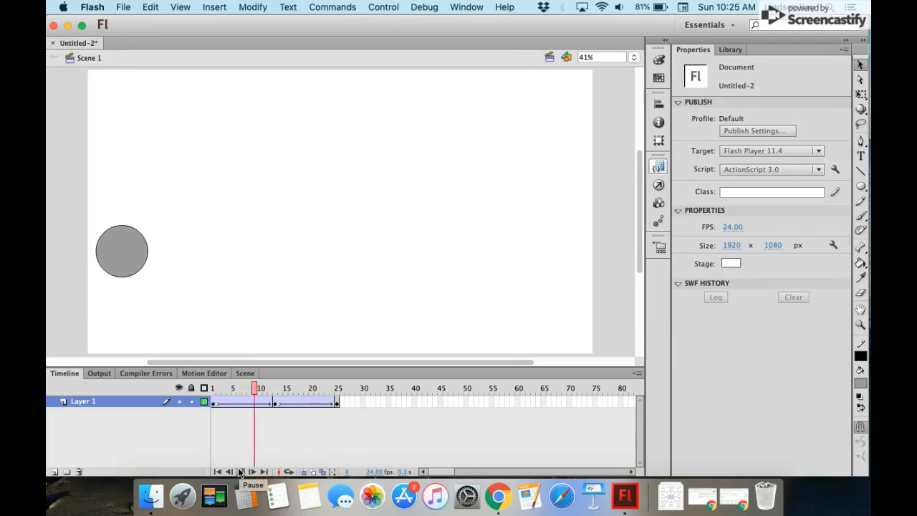